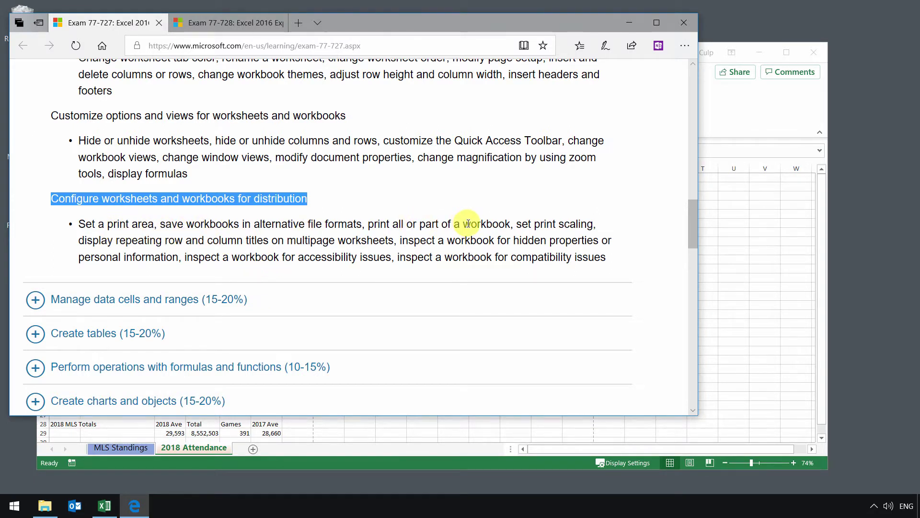
# - Switch to the Excel workbook and review which parts the print settings offer to print, keeping Print Active Sheets
pyautogui.click(743, 113)
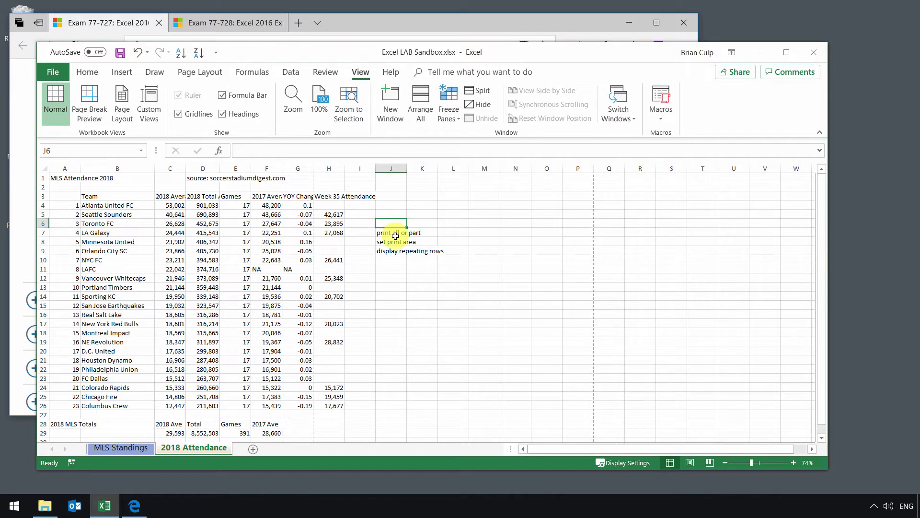
pyautogui.click(53, 73)
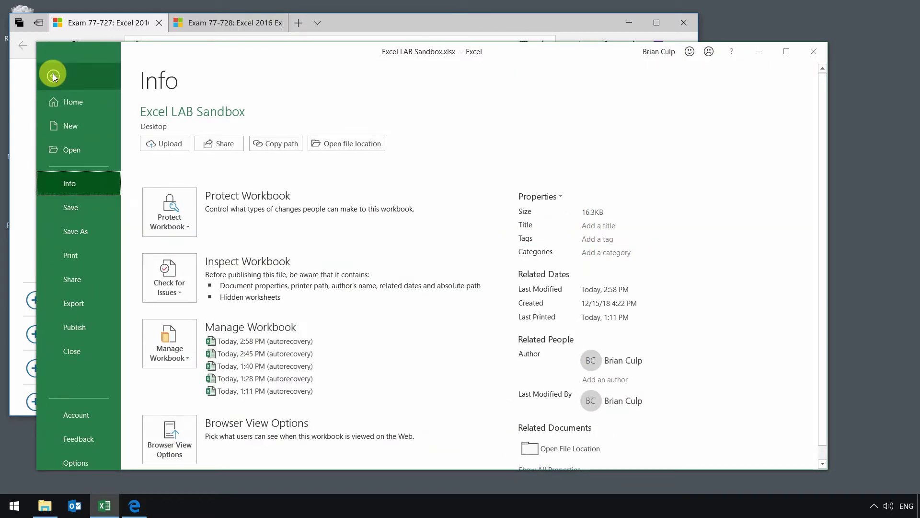
pyautogui.click(68, 258)
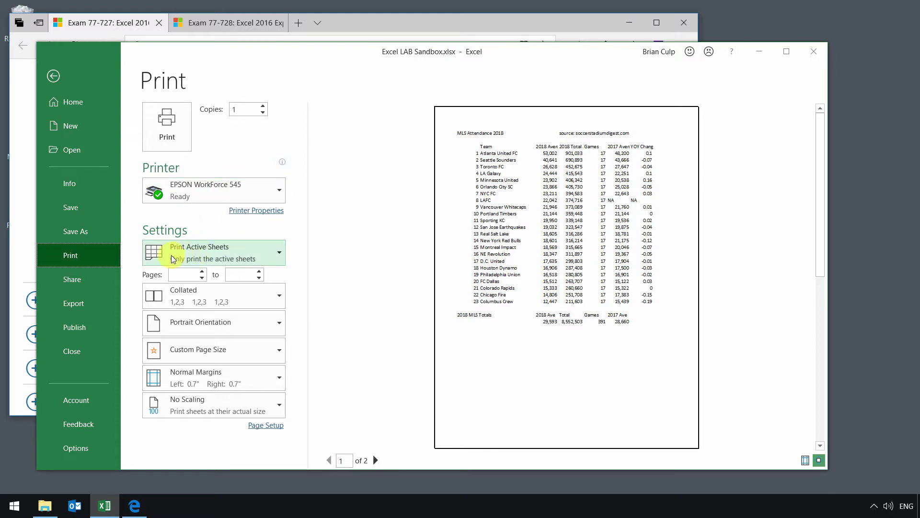
pyautogui.click(279, 254)
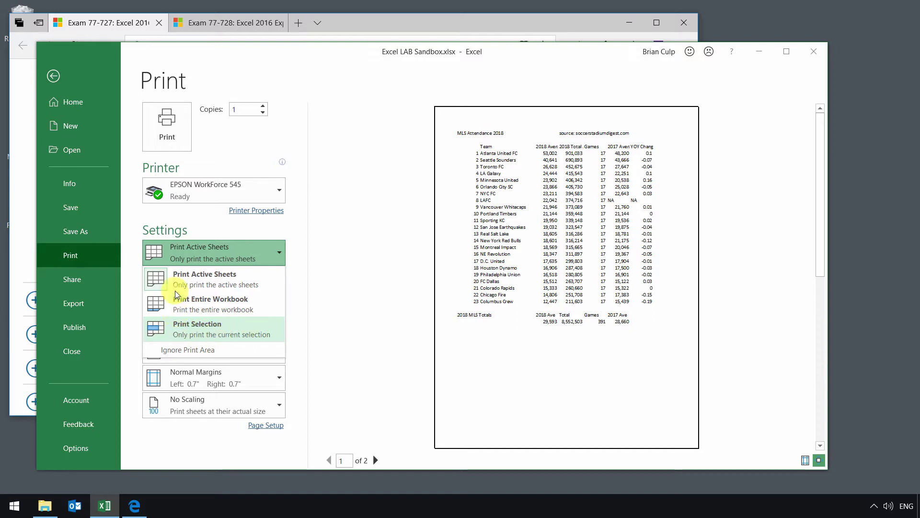
pyautogui.click(307, 330)
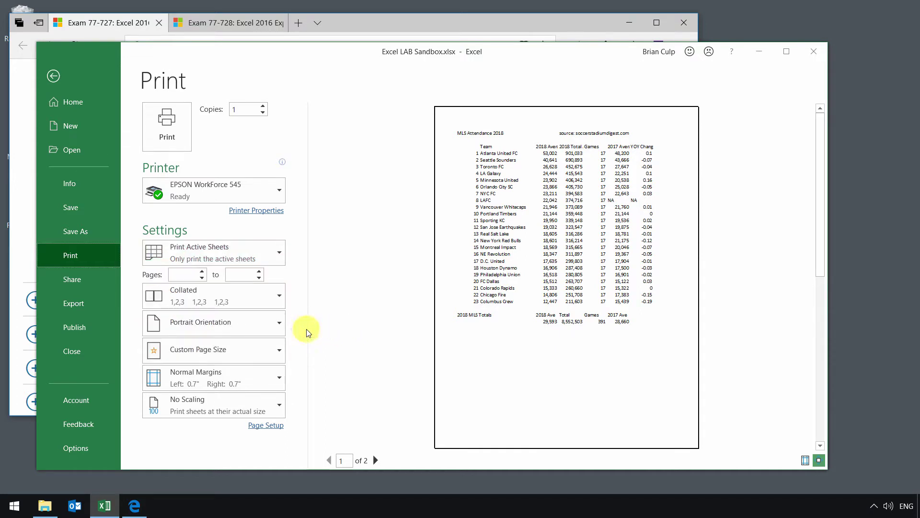
pyautogui.click(276, 248)
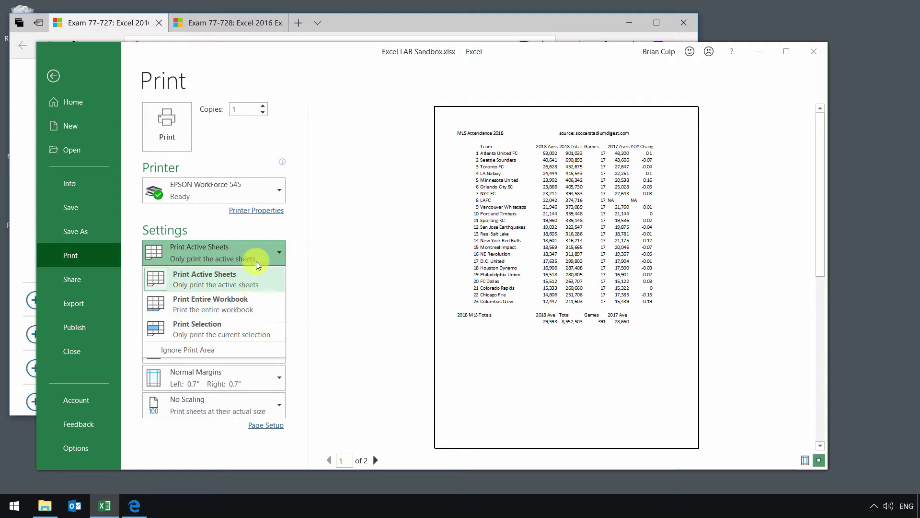
pyautogui.click(258, 246)
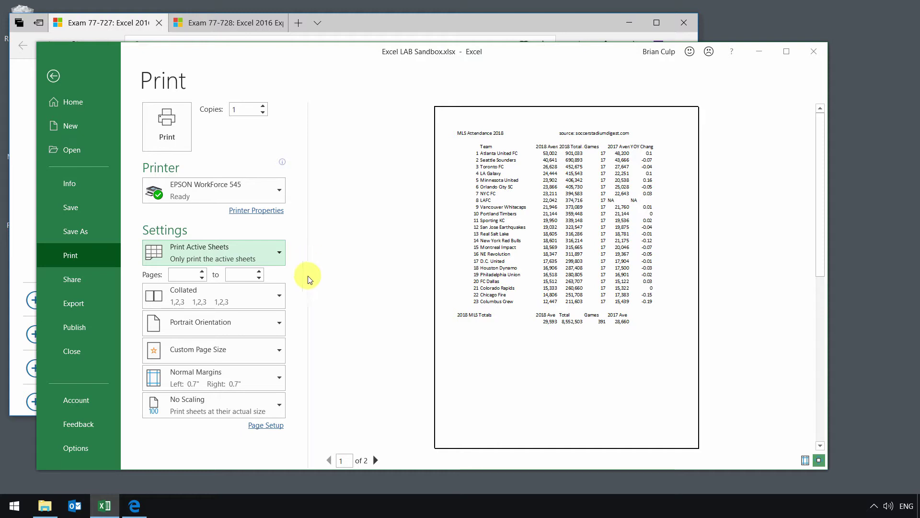
# - Preview the printout scaled with Fit Sheet on One Page and return the scaling to No Scaling
pyautogui.click(277, 408)
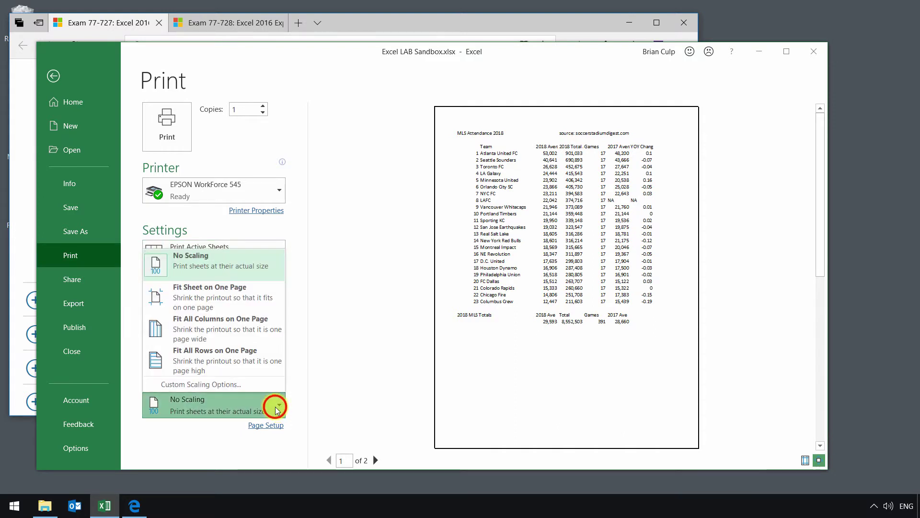
pyautogui.click(236, 298)
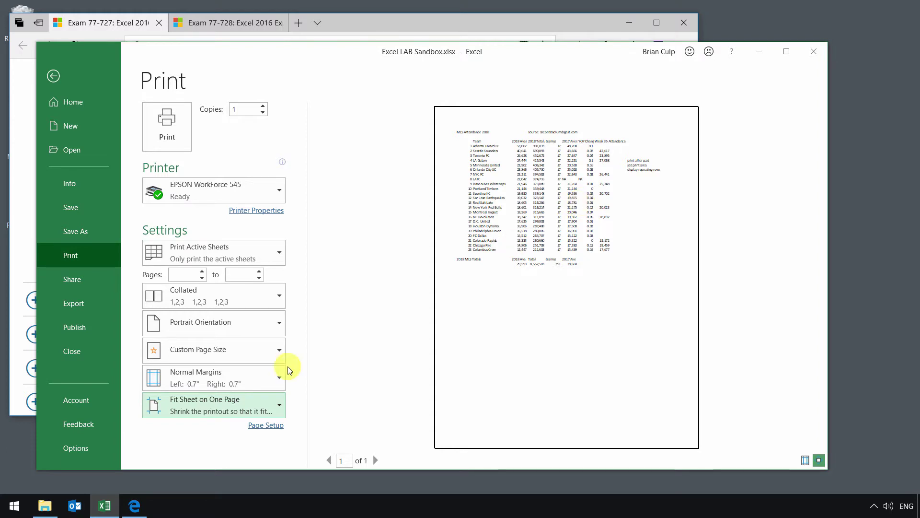
pyautogui.click(232, 403)
pyautogui.click(229, 268)
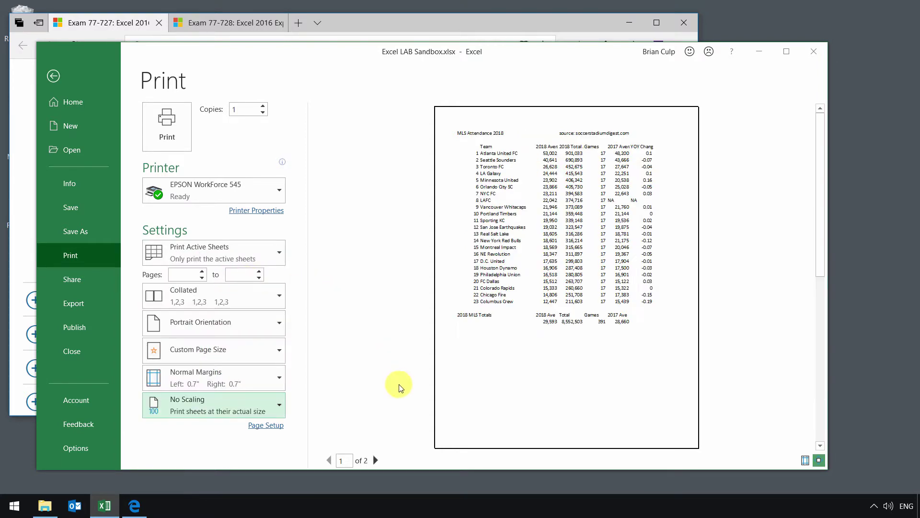
# - Check the second page of the print preview and the available scaling options, and return to the worksheet
pyautogui.click(376, 461)
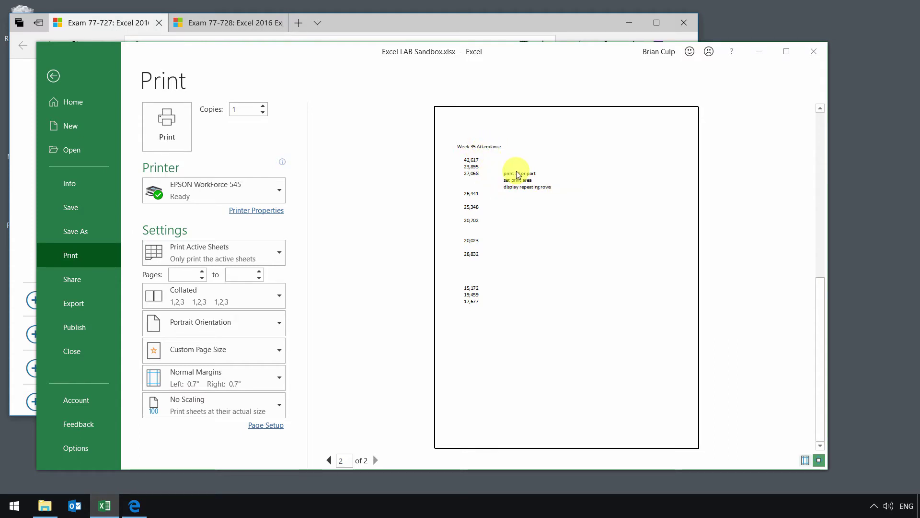
pyautogui.click(253, 408)
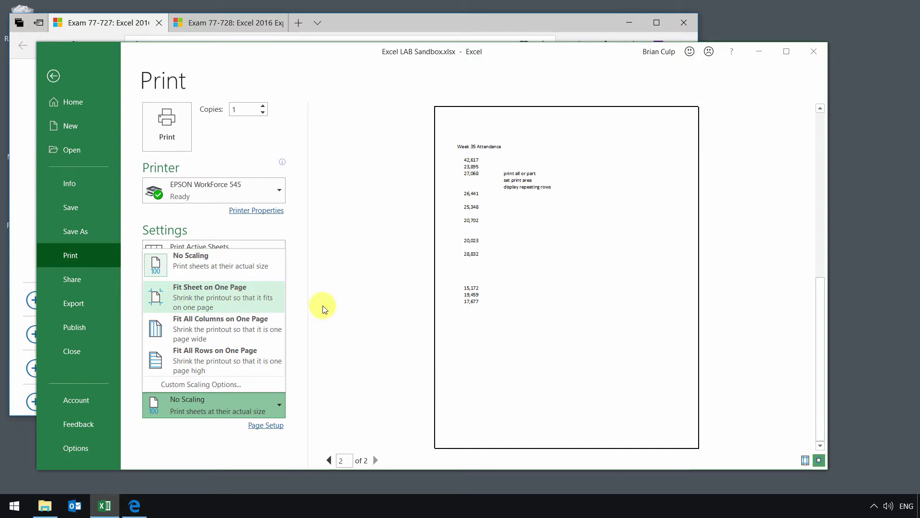
pyautogui.press('Escape')
pyautogui.press('Escape')
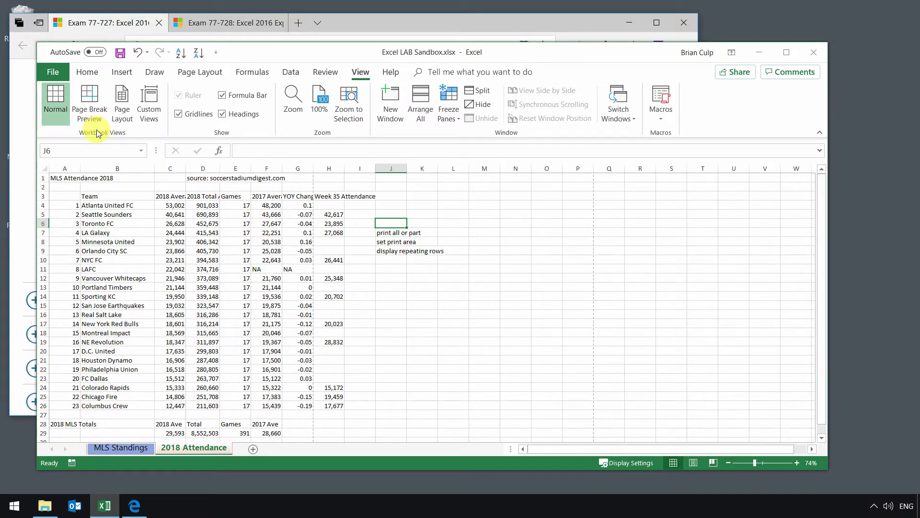
# - View the 2018 Attendance sheet in Page Break Preview and Page Layout, and return to Normal view
pyautogui.click(90, 113)
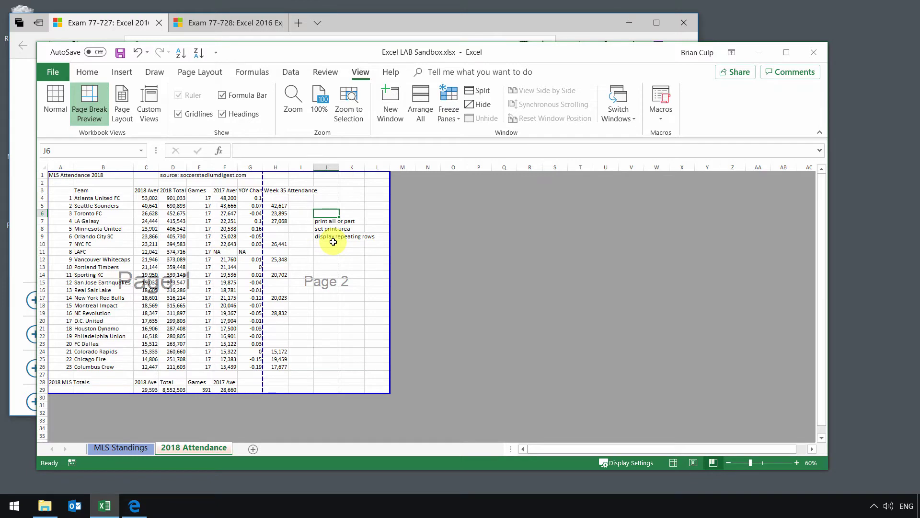
pyautogui.click(121, 111)
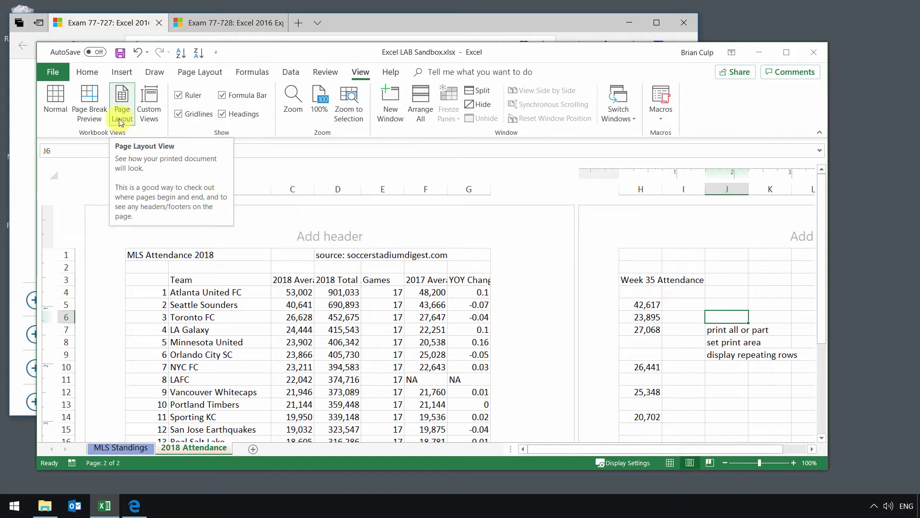
pyautogui.click(63, 108)
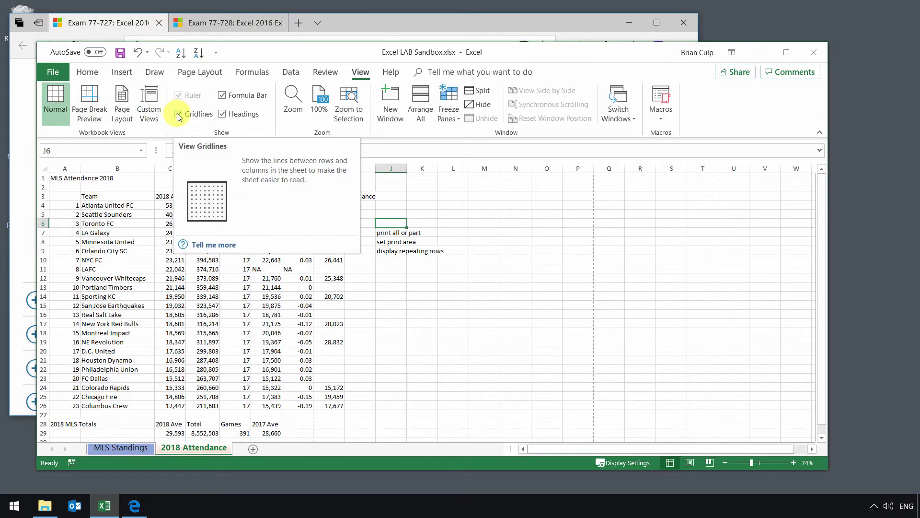
# - Try hiding the gridlines and adding a custom view, cancel the new view, and show the gridlines again
pyautogui.click(178, 114)
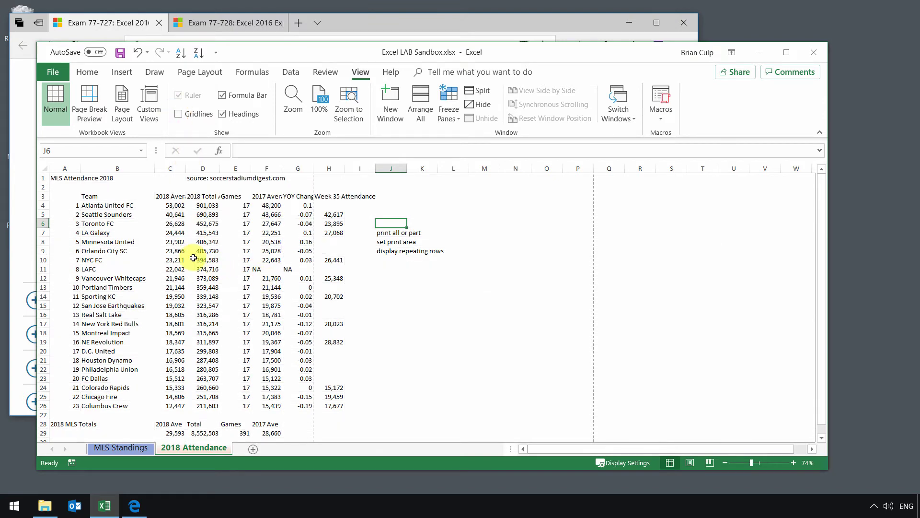
pyautogui.click(153, 115)
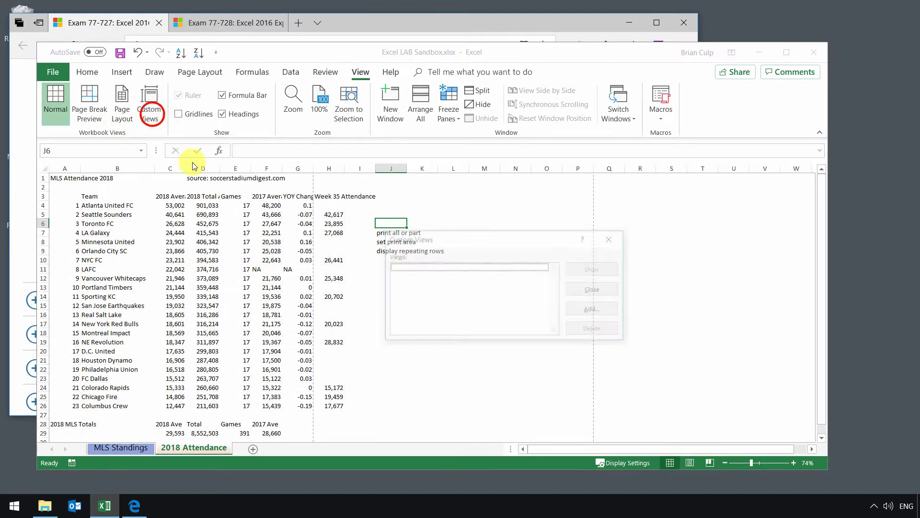
pyautogui.click(603, 311)
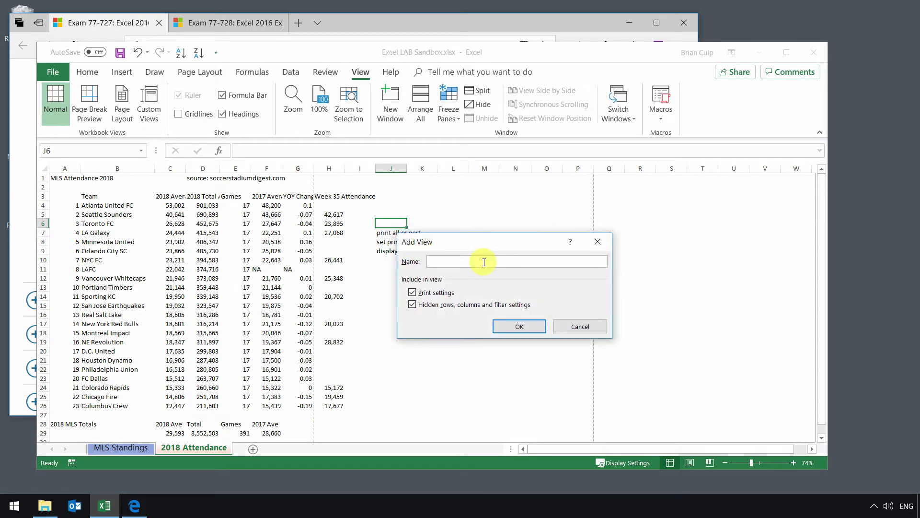
pyautogui.click(588, 326)
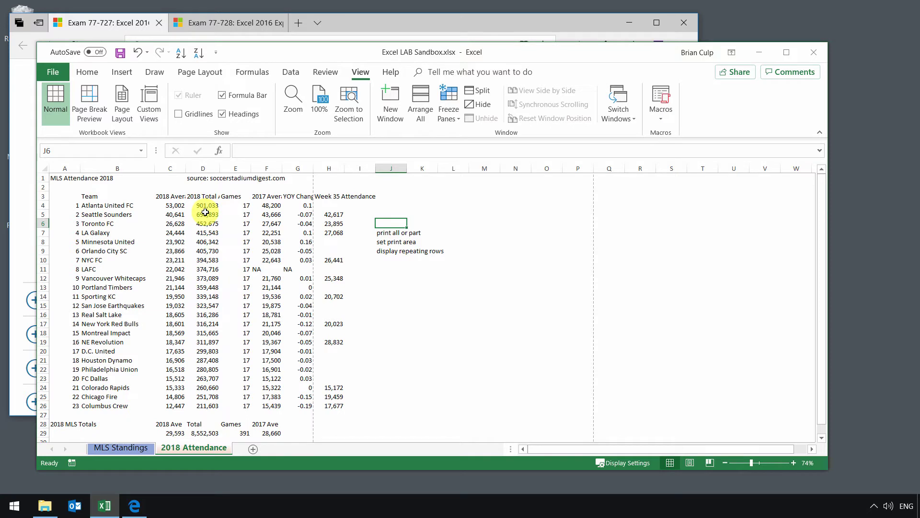
pyautogui.click(178, 115)
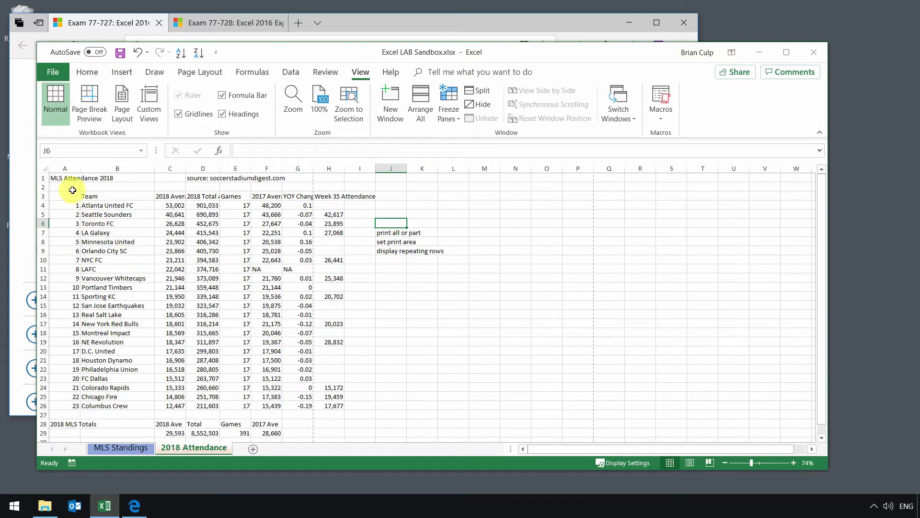
# - Review the page margin presets and the custom margin settings, and leave them without changes
pyautogui.click(206, 73)
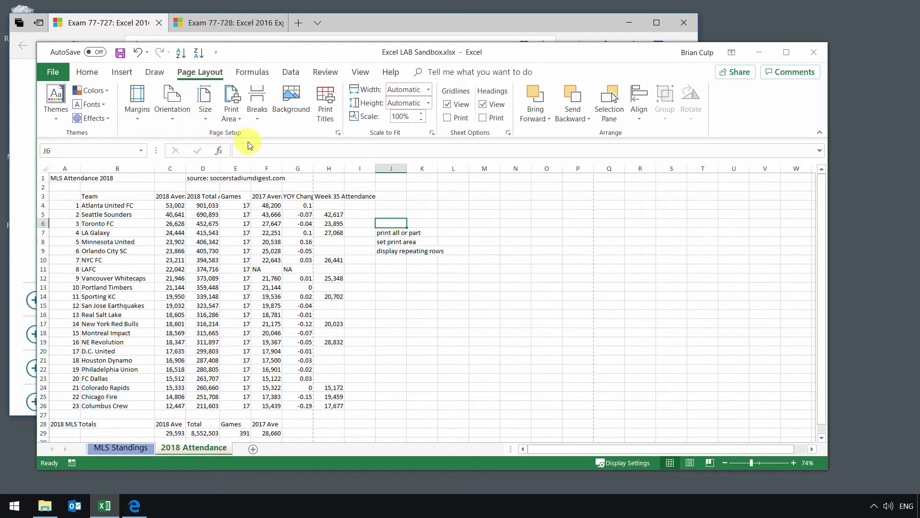
pyautogui.click(138, 120)
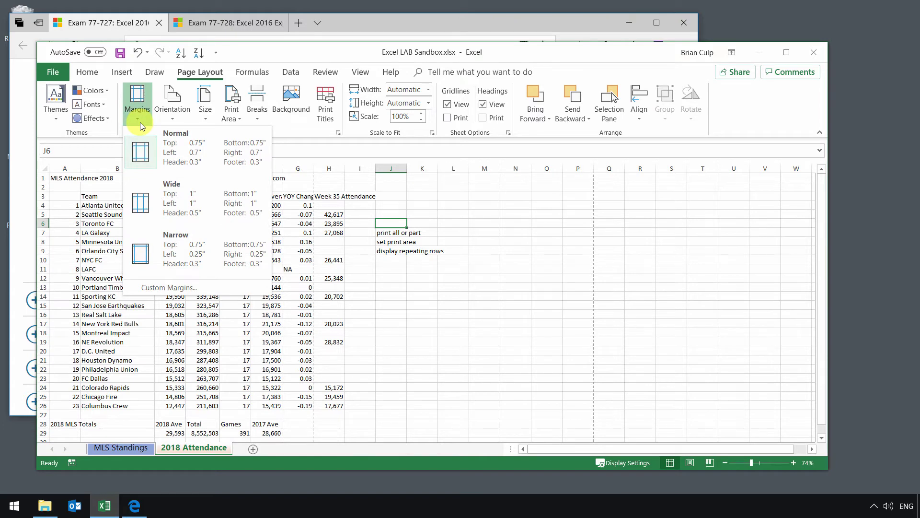
pyautogui.click(145, 287)
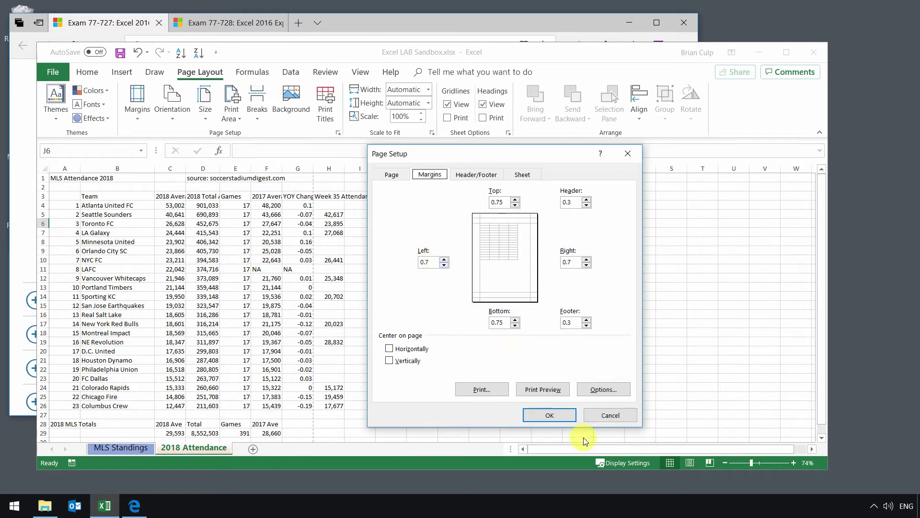
pyautogui.click(616, 415)
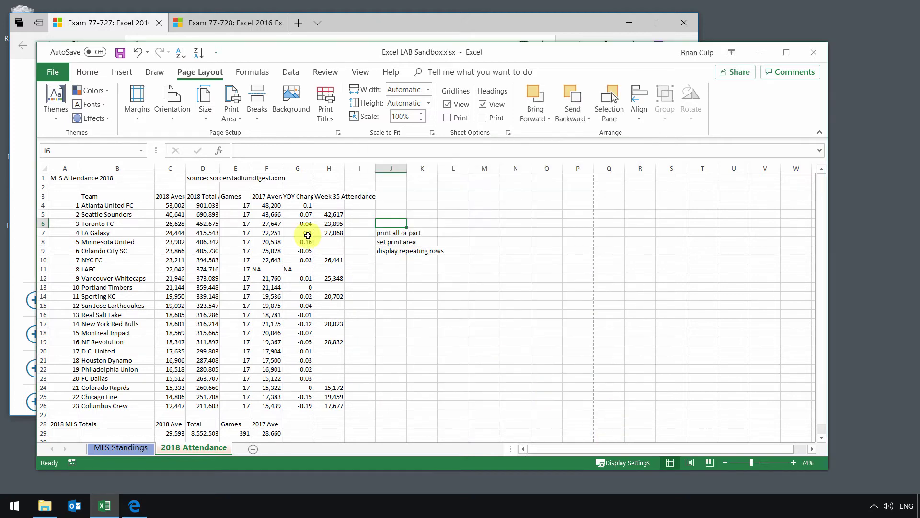
# - Set the sheet's page orientation to Landscape and check the result in the print preview
pyautogui.click(173, 116)
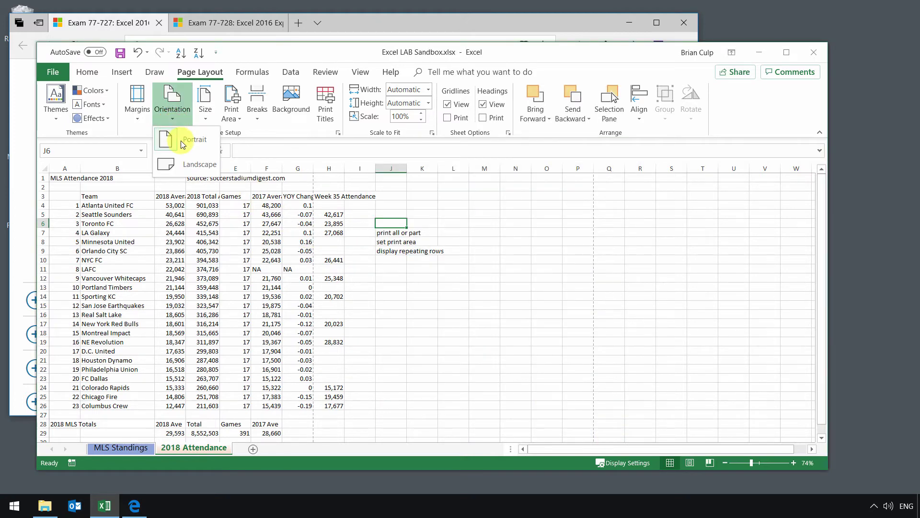
pyautogui.click(187, 165)
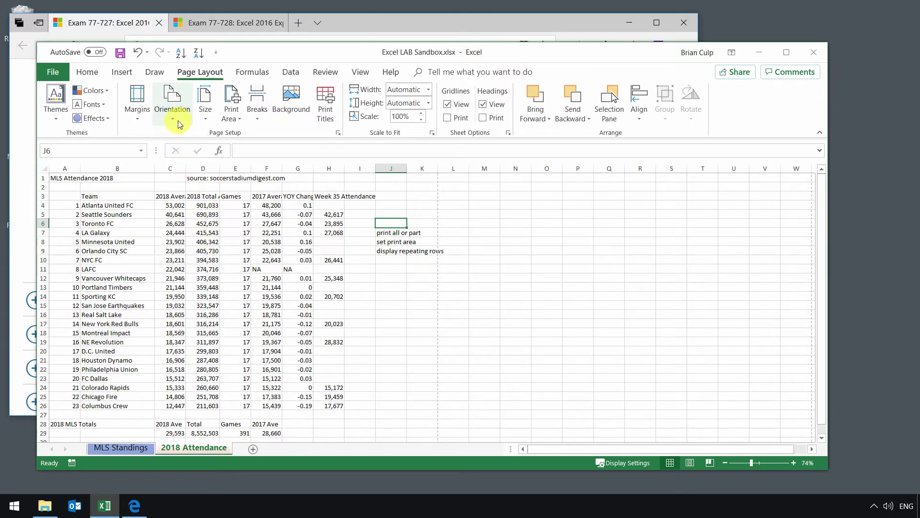
pyautogui.click(51, 73)
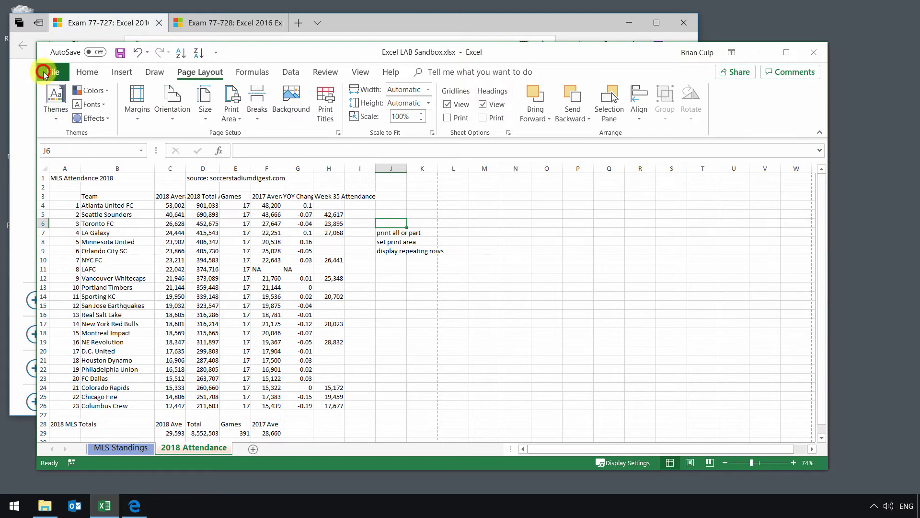
pyautogui.click(82, 255)
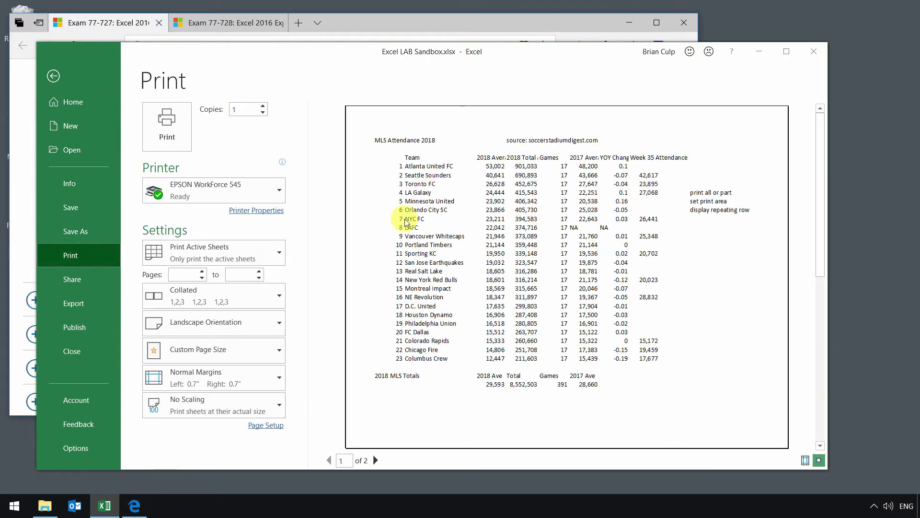
pyautogui.click(54, 75)
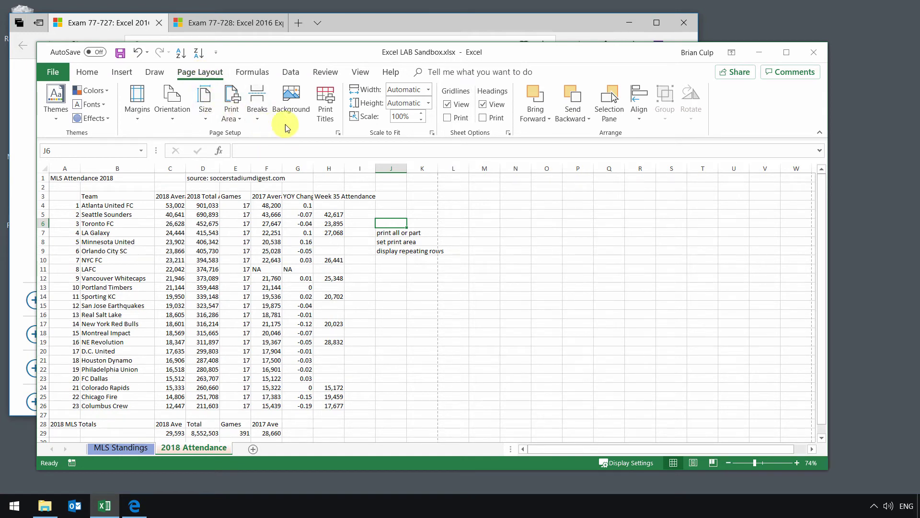
# - Set row 3, which holds the column headings, as the print title row to repeat at the top of every page
pyautogui.click(323, 121)
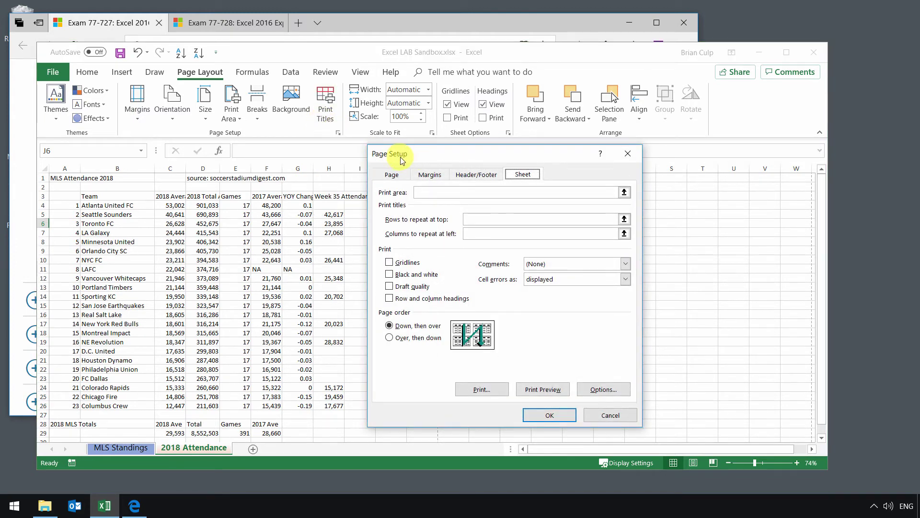
pyautogui.moveTo(429, 160); pyautogui.dragTo(362, 131)
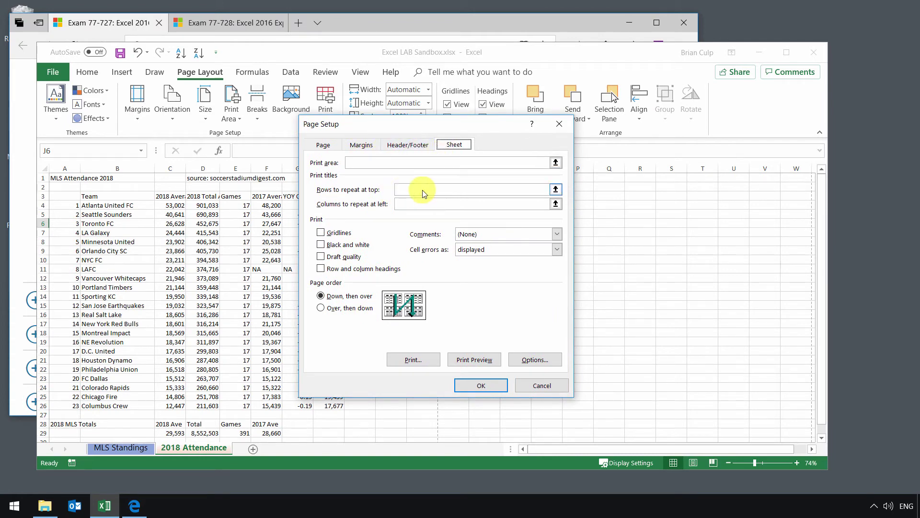
pyautogui.moveTo(397, 125); pyautogui.dragTo(423, 118)
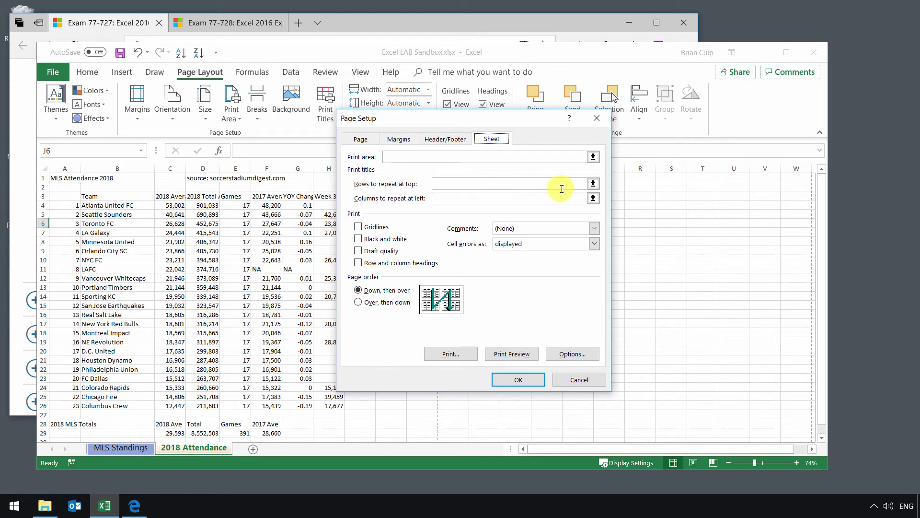
pyautogui.click(593, 183)
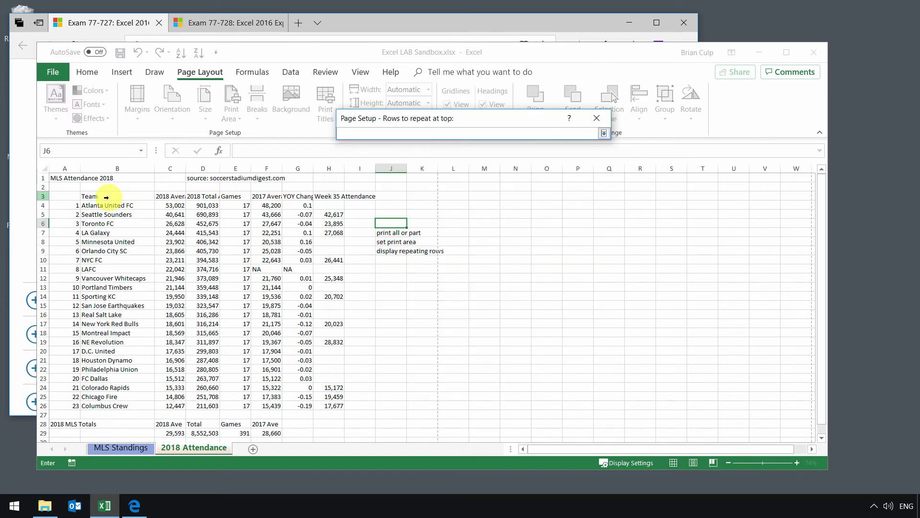
pyautogui.click(44, 196)
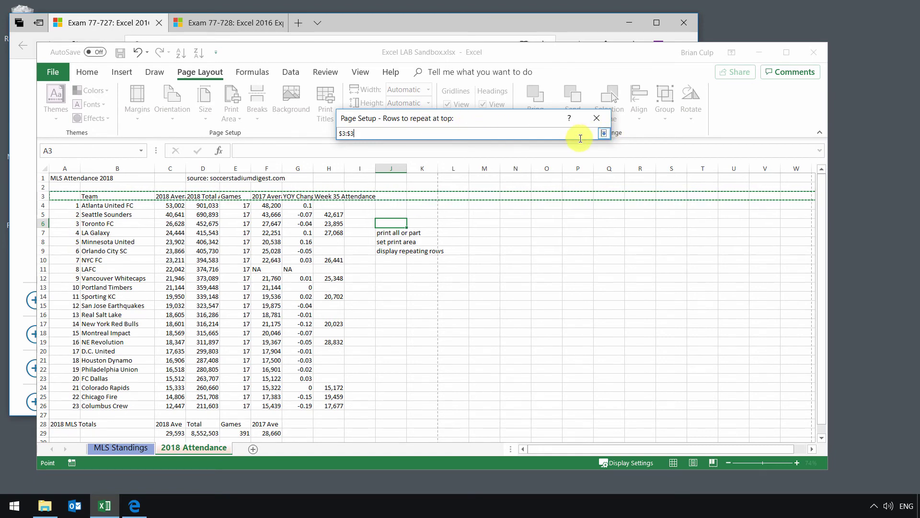
pyautogui.click(605, 135)
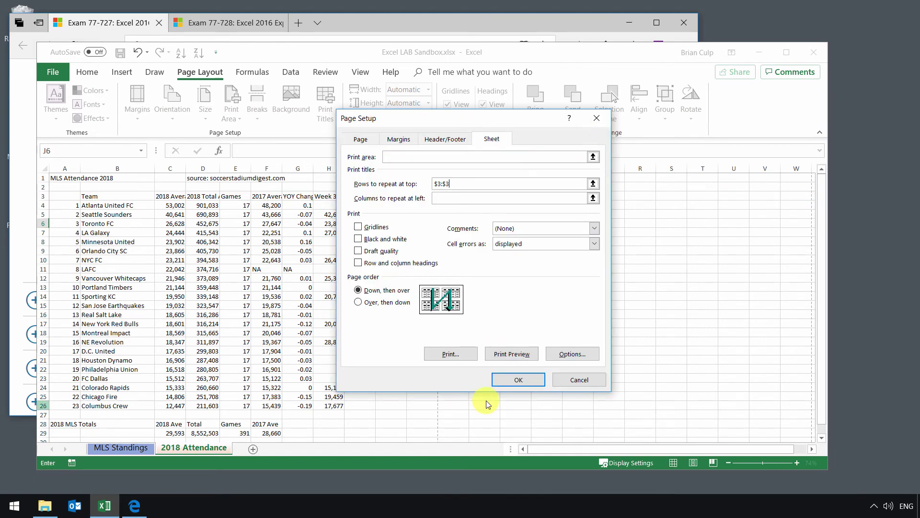
pyautogui.click(511, 381)
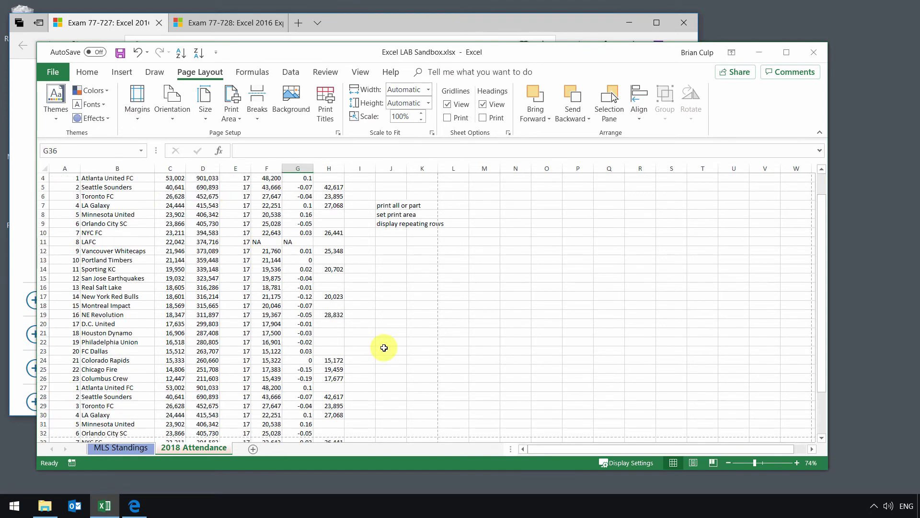
# - Shorten the note in cell J9 to "display" by removing its last two words
pyautogui.scroll(-1, 384, 347)
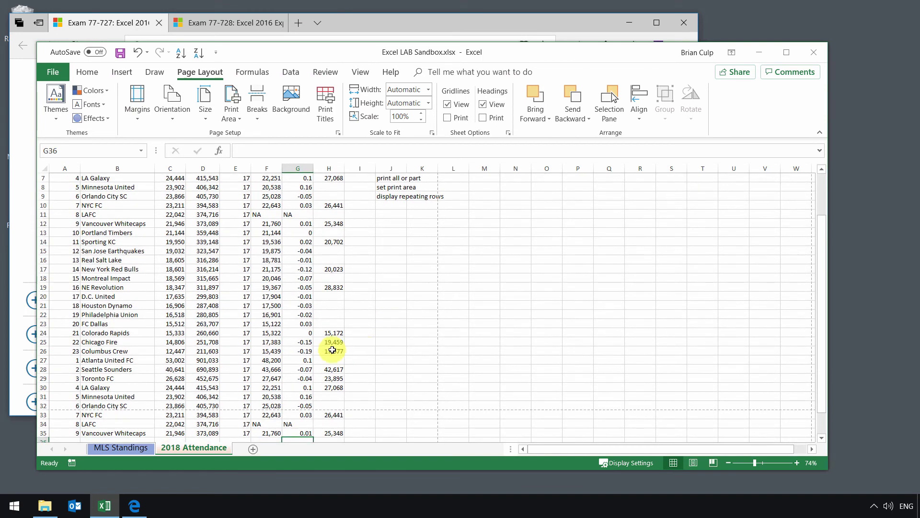
pyautogui.scroll(2, 75, 360)
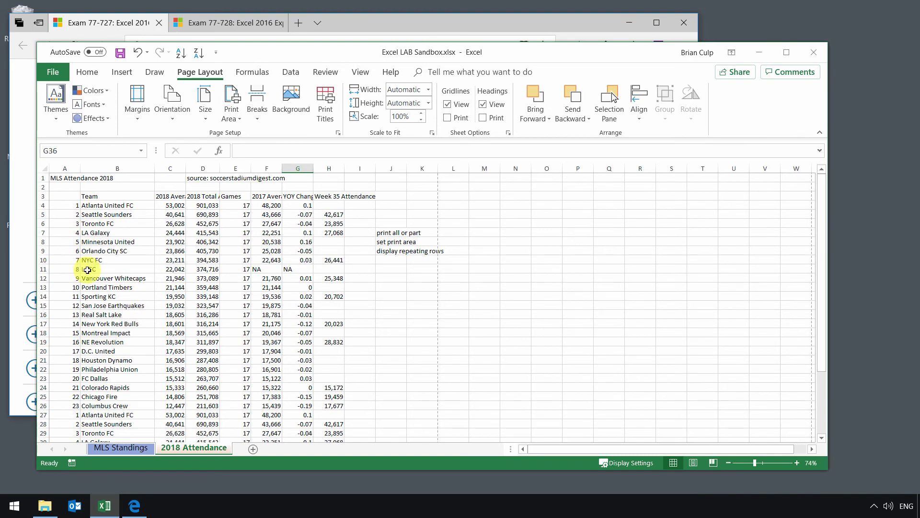
pyautogui.scroll(-4, 80, 269)
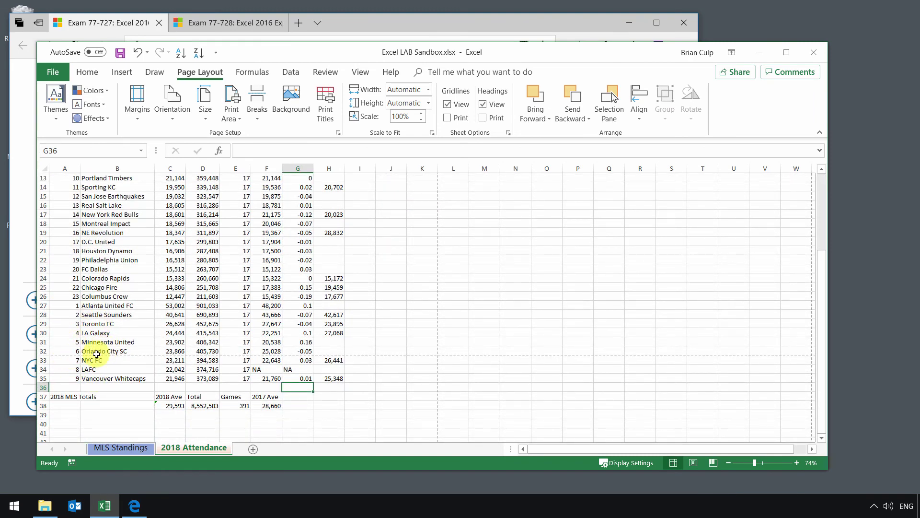
pyautogui.scroll(2, 288, 364)
pyautogui.scroll(2, 288, 365)
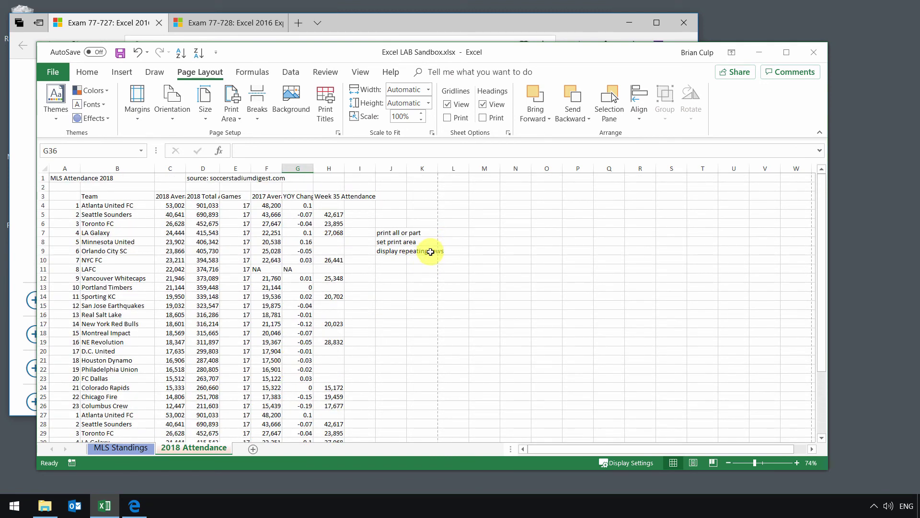
pyautogui.click(393, 251)
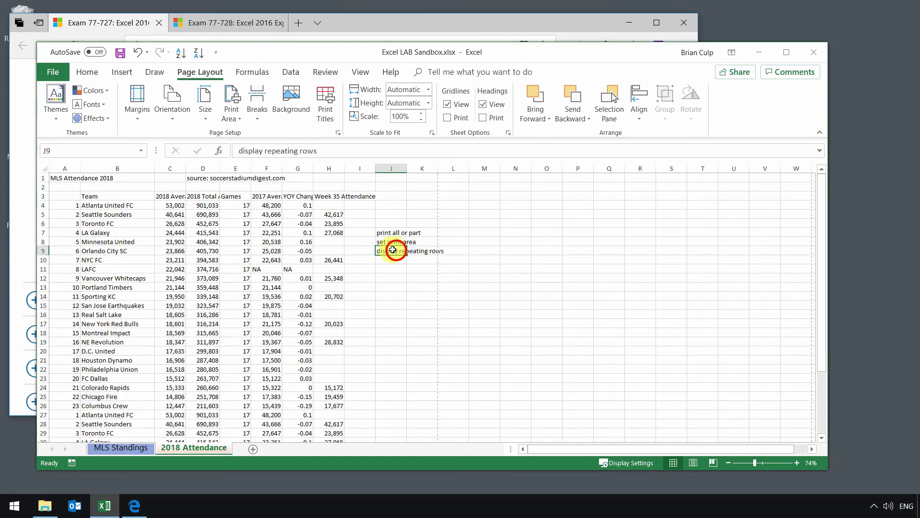
pyautogui.doubleClick(314, 151)
pyautogui.moveTo(325, 152); pyautogui.dragTo(277, 153)
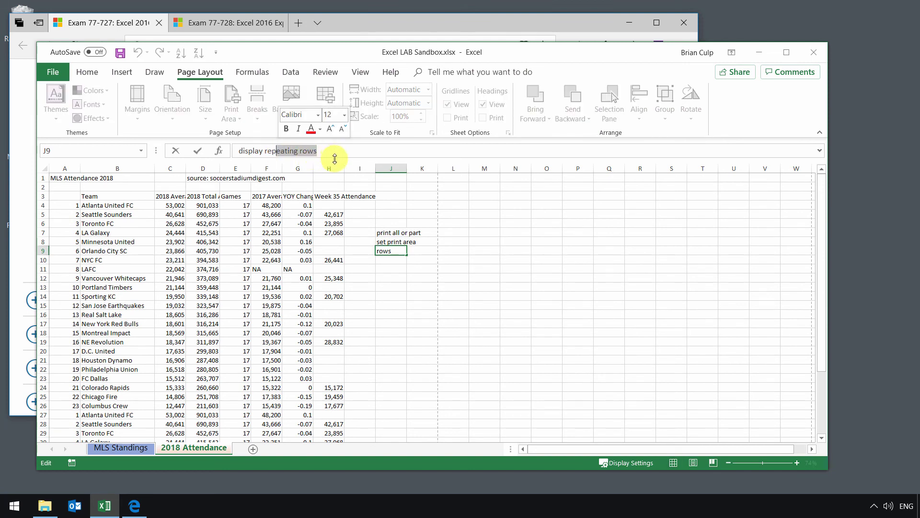
pyautogui.press('End')
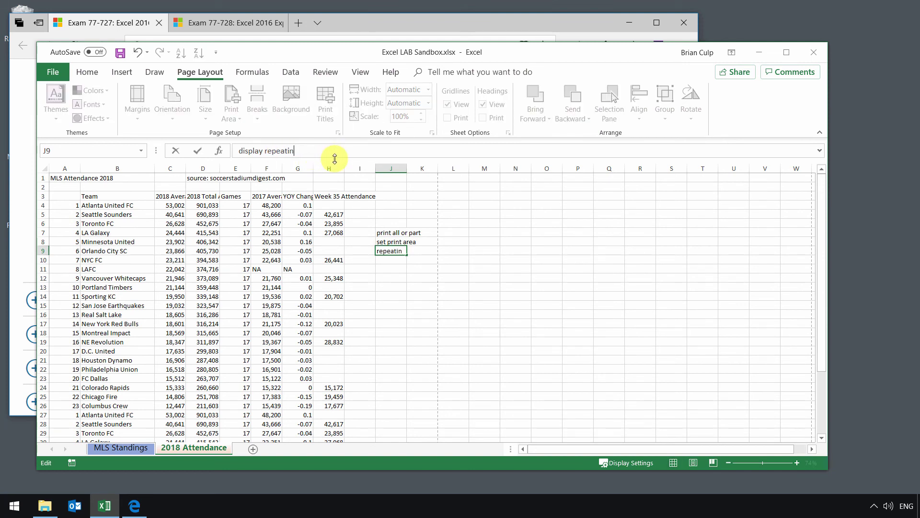
pyautogui.press('BackSpace')
pyautogui.press('Return')
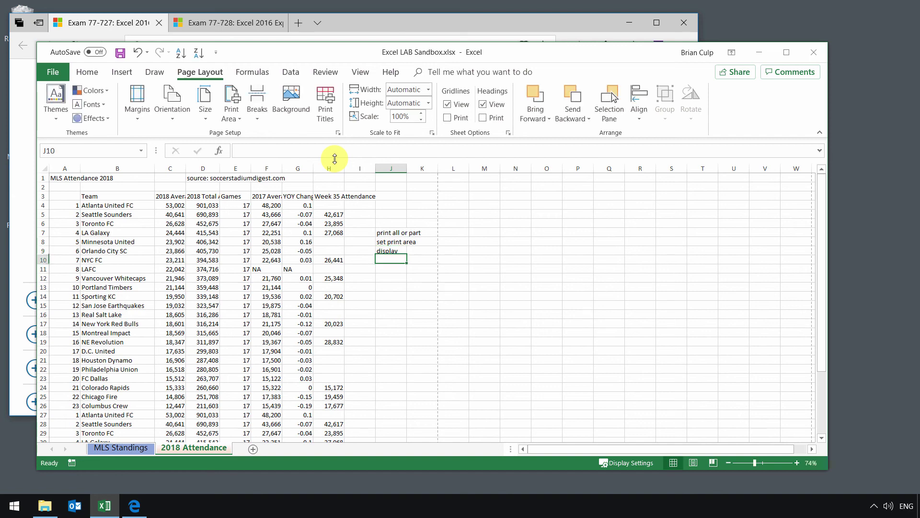
# - Check page 2 of the print preview for the repeated heading row, and return to the worksheet to bring up its view options
pyautogui.click(54, 75)
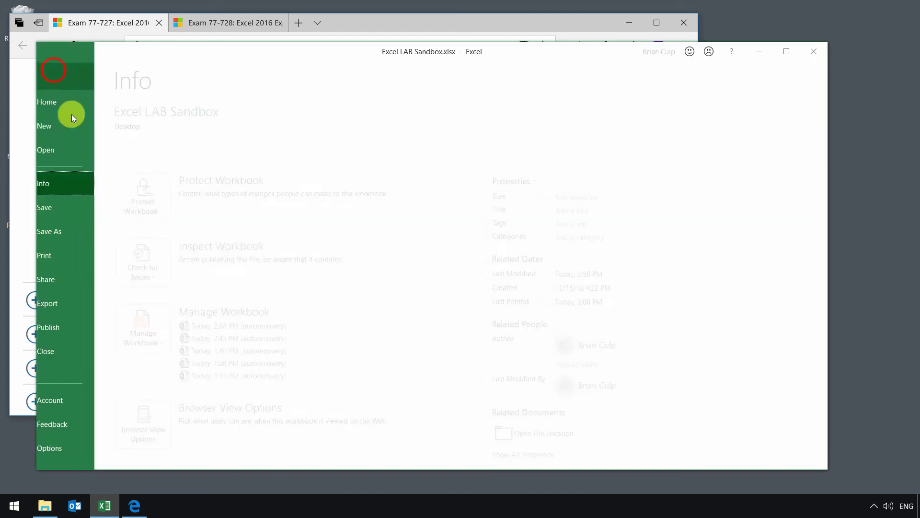
pyautogui.click(88, 256)
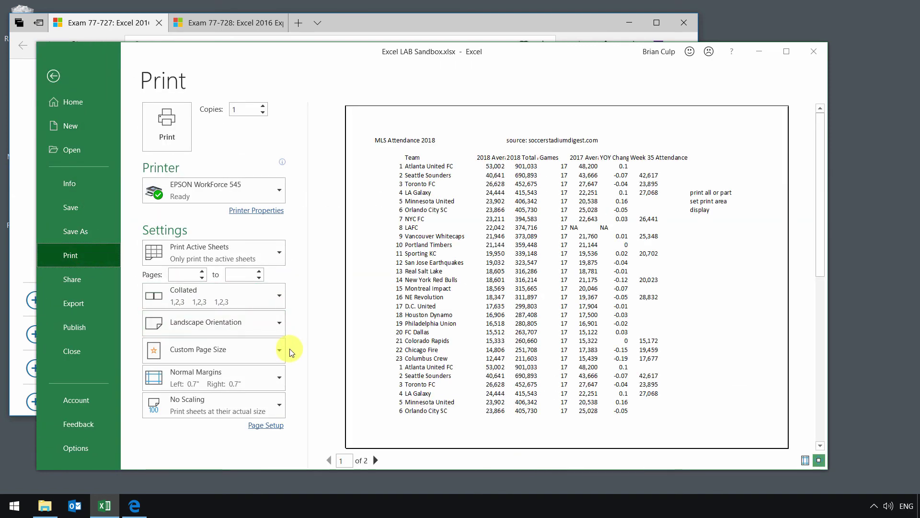
pyautogui.click(376, 460)
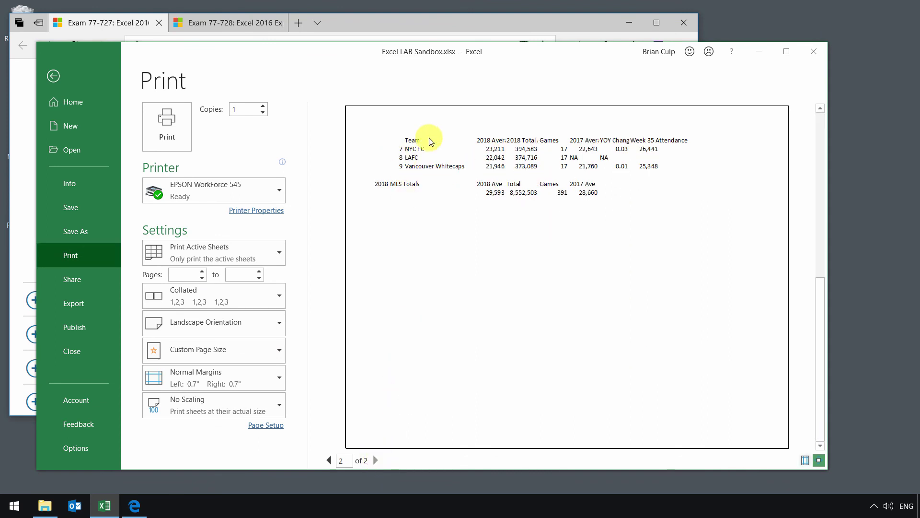
pyautogui.press('Escape')
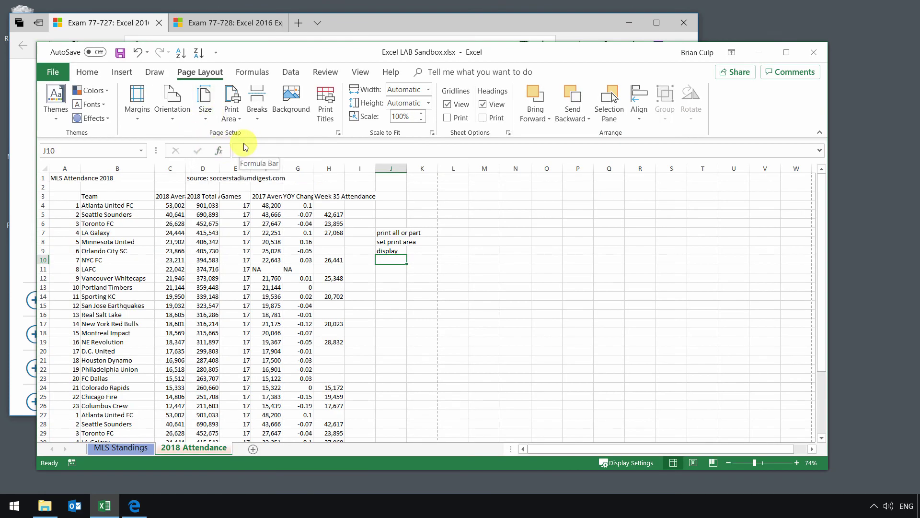
pyautogui.click(360, 72)
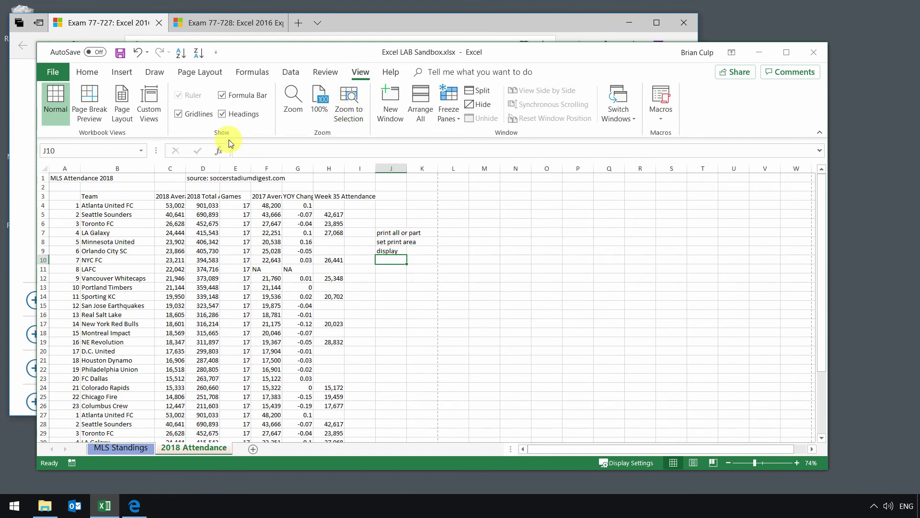